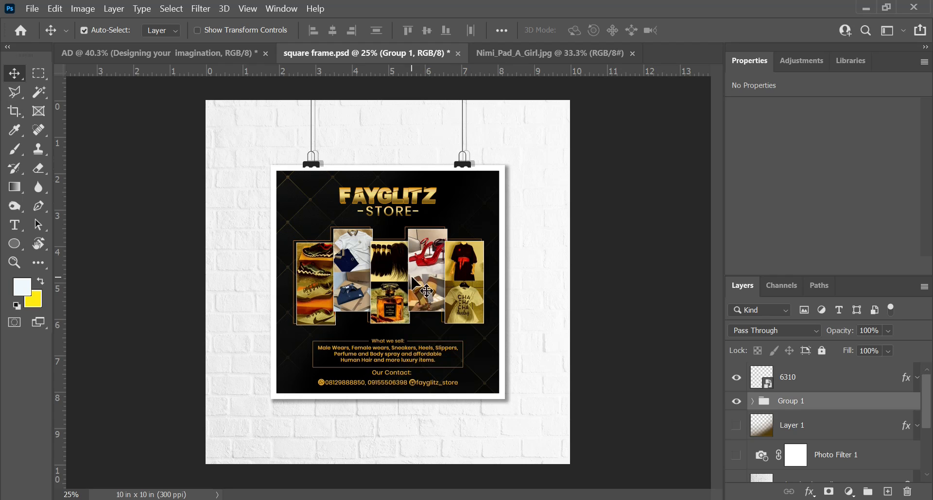
# Show the transform controls and select the flyer artwork inside the hanging frame.
pyautogui.click(197, 30)
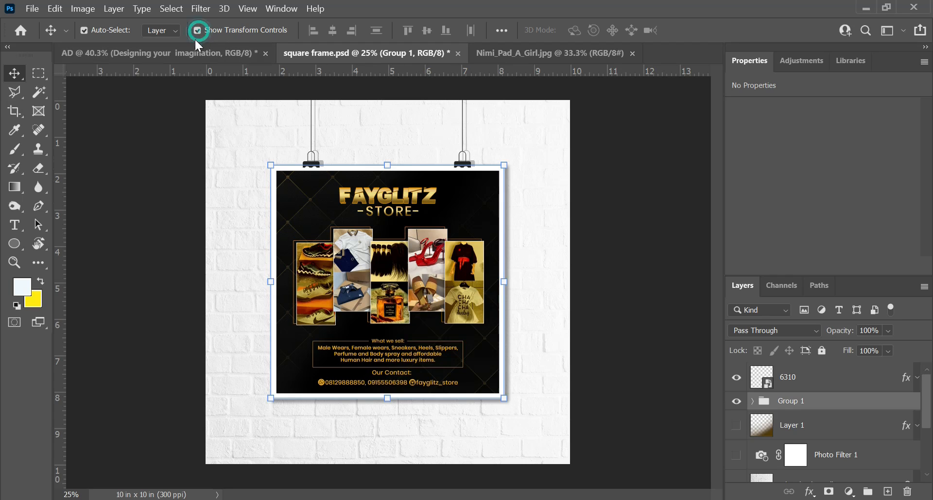
pyautogui.click(379, 260)
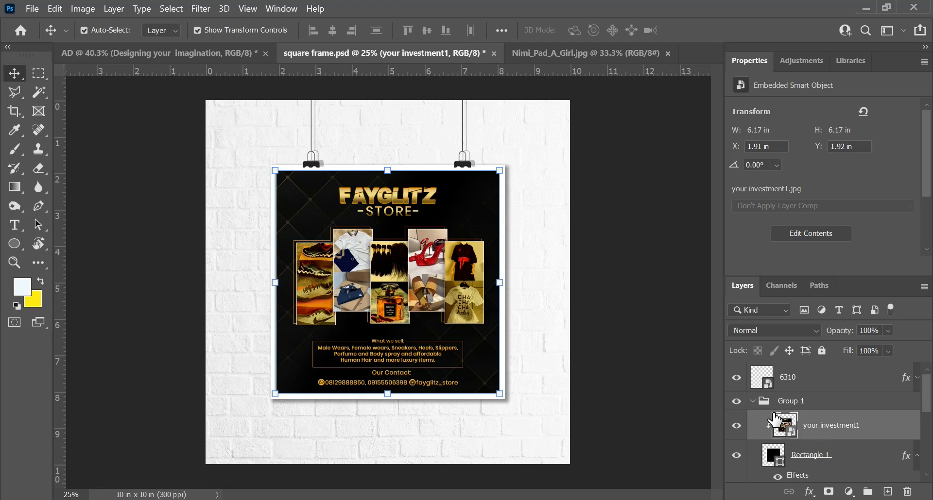
# Toggle the visibility of the flyer artwork, its frame group and the hanging clips layer to check what each contributes.
pyautogui.click(736, 426)
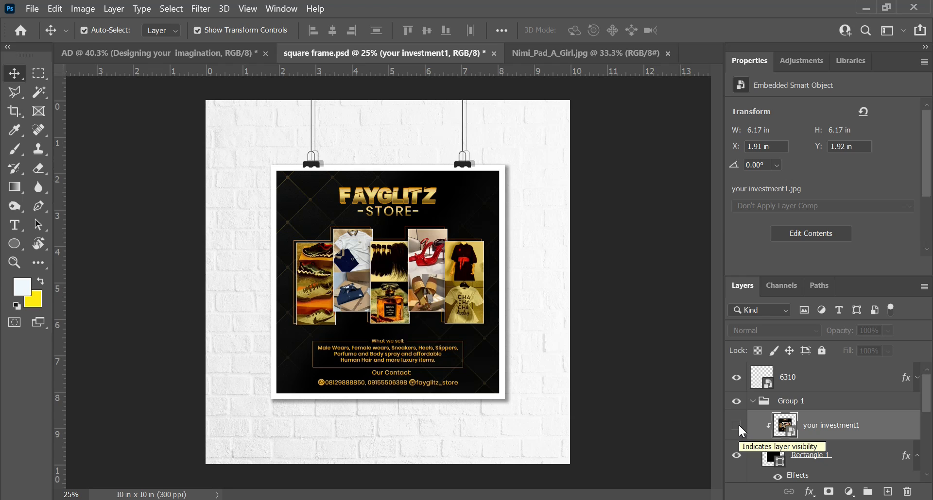
pyautogui.click(736, 426)
pyautogui.click(736, 426)
pyautogui.click(736, 426)
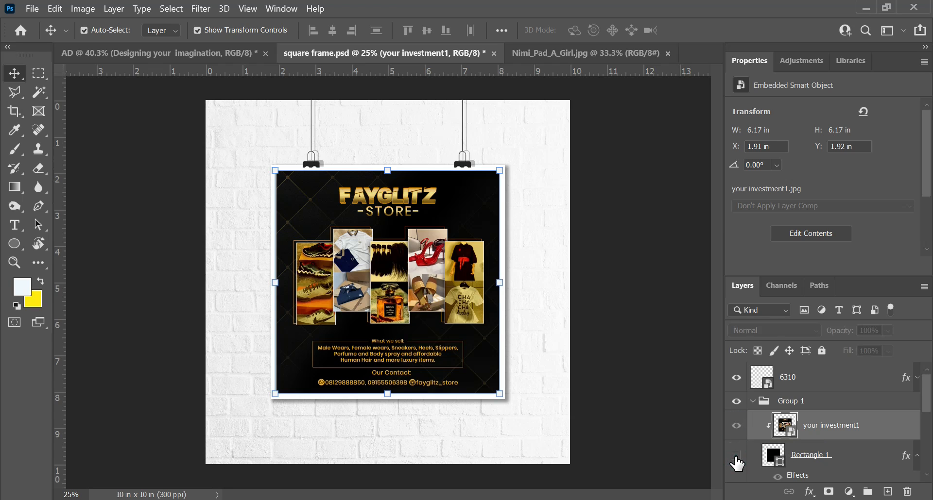
pyautogui.click(736, 402)
pyautogui.click(735, 402)
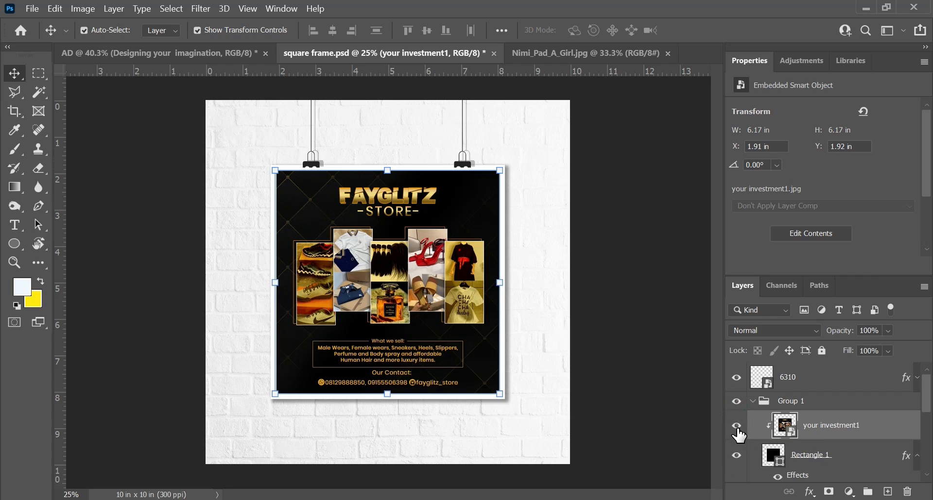
pyautogui.click(736, 377)
# Examine the layer stack down to the background and collapse Group 1.
pyautogui.scroll(-6, 758, 417)
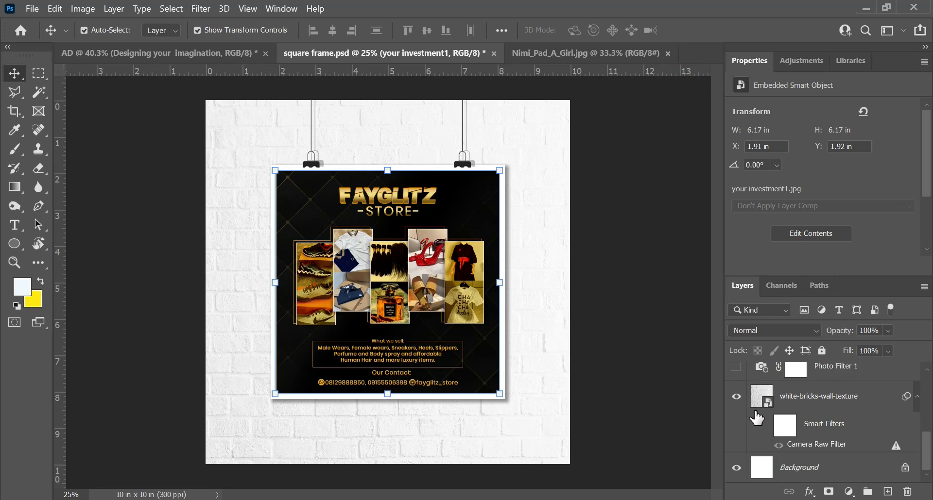
pyautogui.scroll(3, 755, 420)
pyautogui.scroll(1, 751, 414)
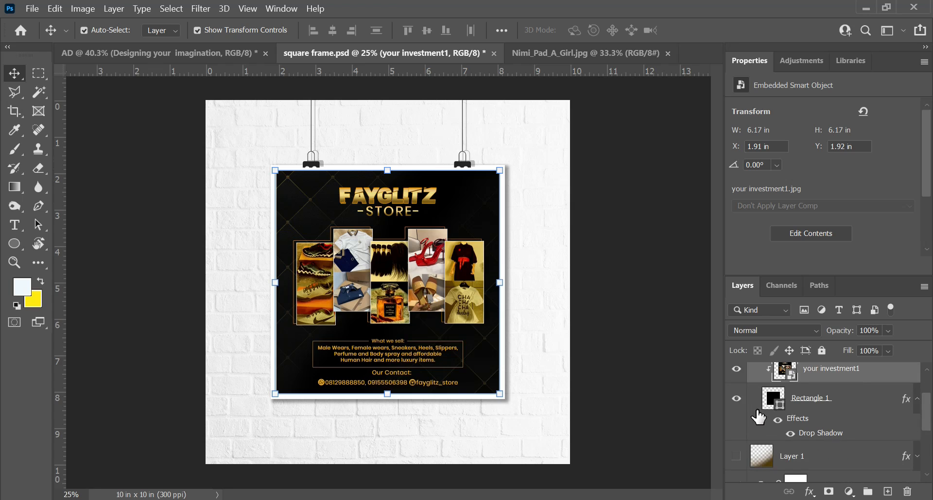
pyautogui.click(775, 424)
pyautogui.scroll(1, 765, 418)
pyautogui.click(738, 399)
pyautogui.click(739, 397)
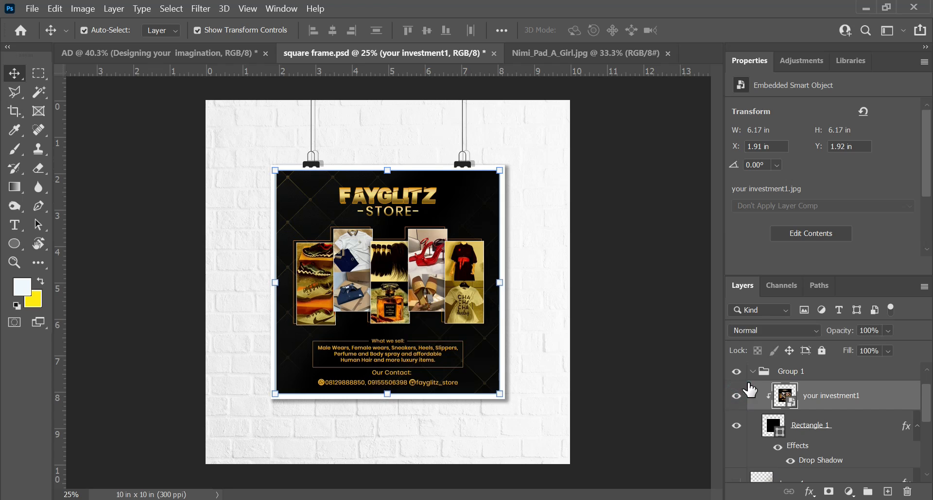
pyautogui.click(751, 372)
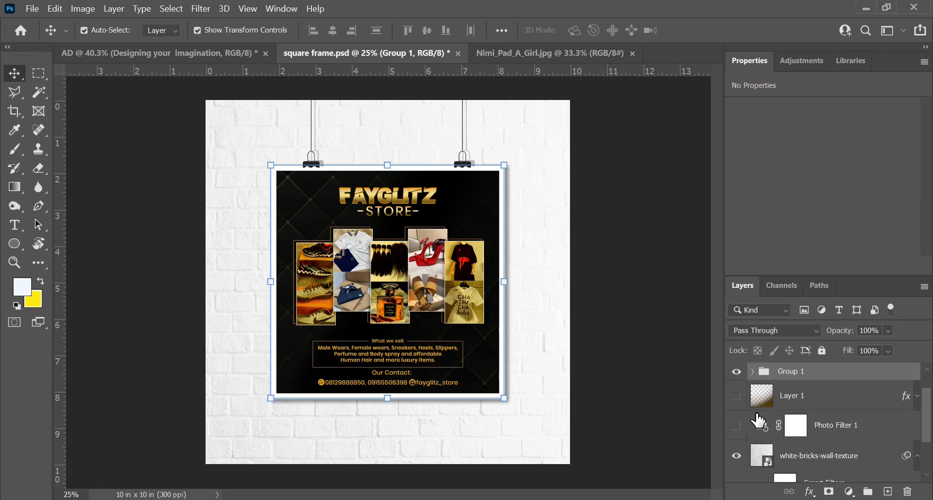
pyautogui.scroll(-2, 758, 416)
pyautogui.scroll(3, 759, 414)
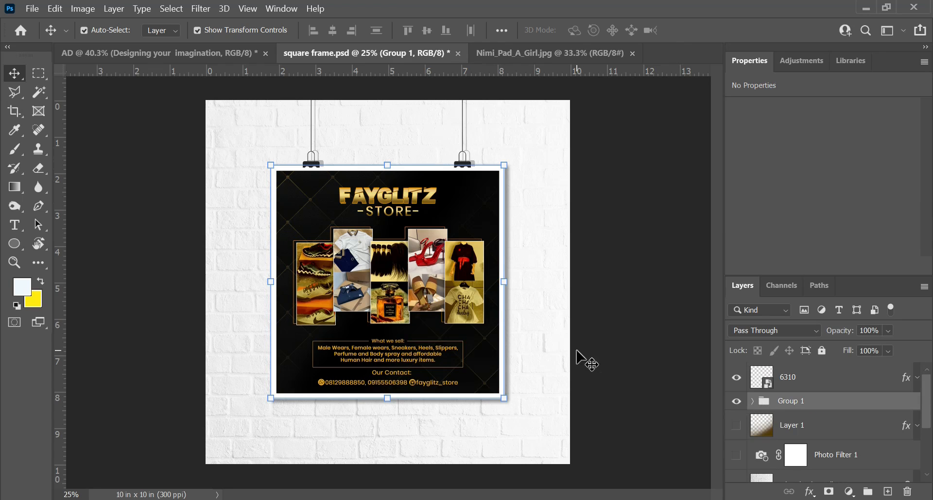
# Select the flyer artwork in the frame and switch its layer visibility off and on.
pyautogui.click(383, 294)
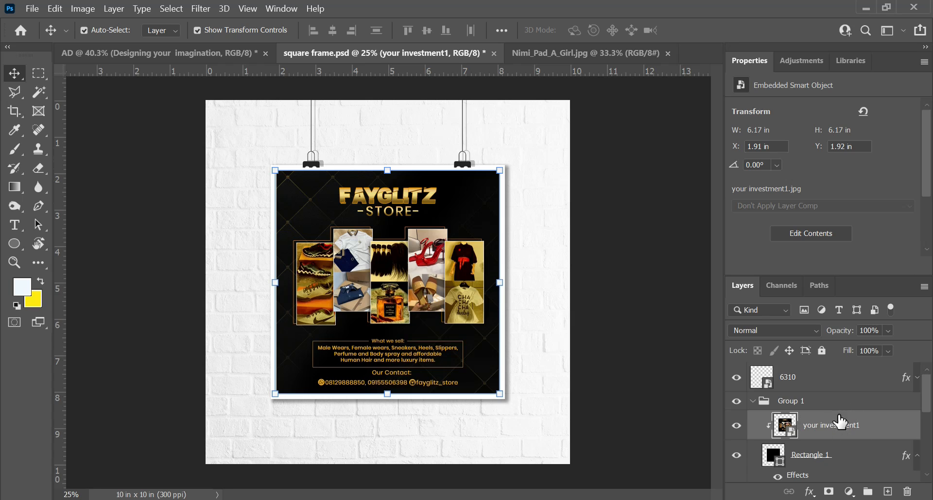
pyautogui.click(737, 426)
pyautogui.click(736, 426)
# Load the outline of layer 6310 as a selection, deselect it, and toggle the layer's visibility to identify the clips.
pyautogui.keyDown('ctrl'); pyautogui.click(754, 380); pyautogui.keyUp('ctrl')
pyautogui.keyDown('ctrl'); pyautogui.click(755, 379); pyautogui.keyUp('ctrl')
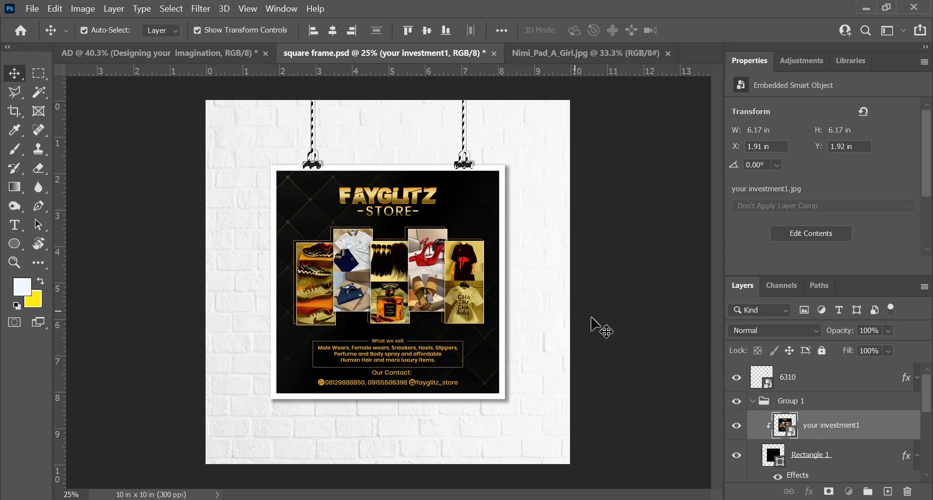
pyautogui.hotkey('ctrl', 'd')
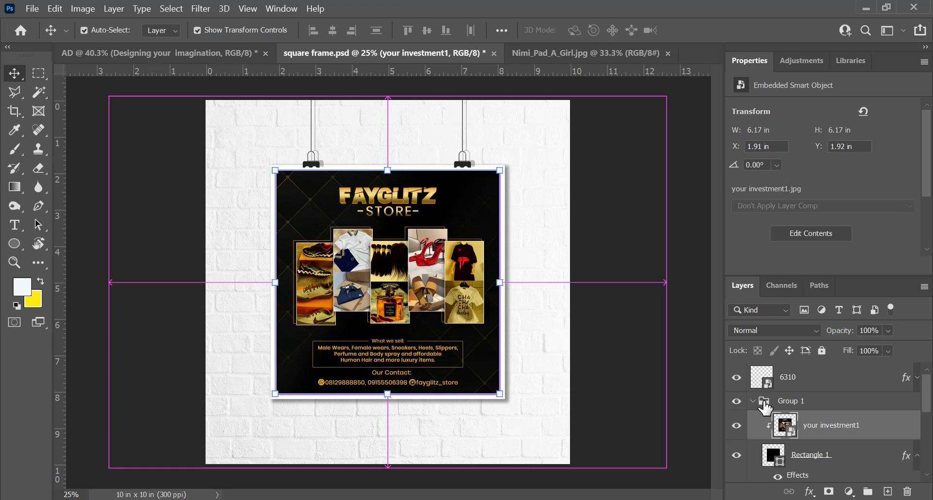
pyautogui.click(738, 380)
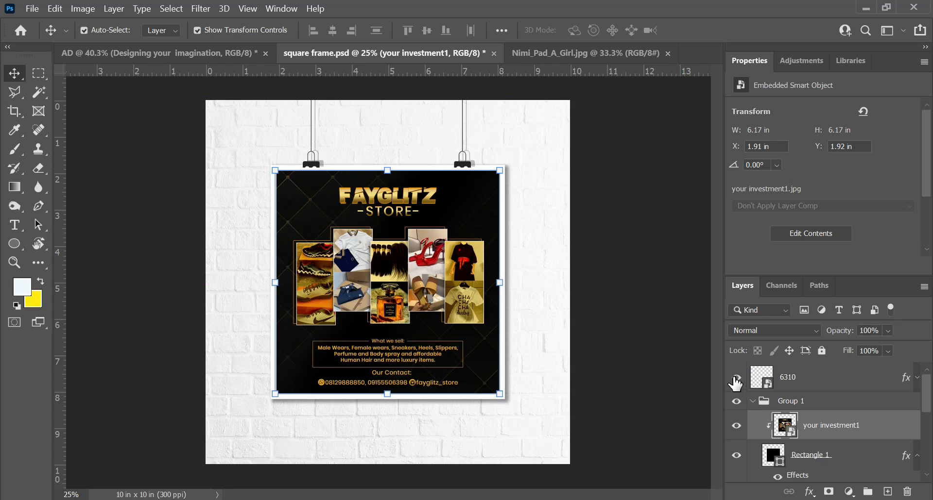
pyautogui.click(736, 378)
pyautogui.click(735, 378)
pyautogui.click(736, 378)
# Select the white-bricks-wall-texture layer and collapse its smart filters.
pyautogui.scroll(-3, 826, 422)
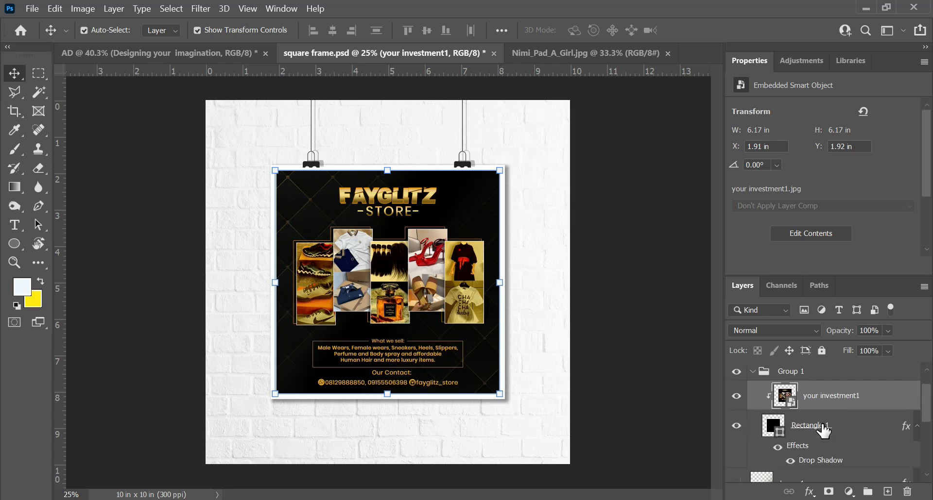
pyautogui.scroll(3, 825, 418)
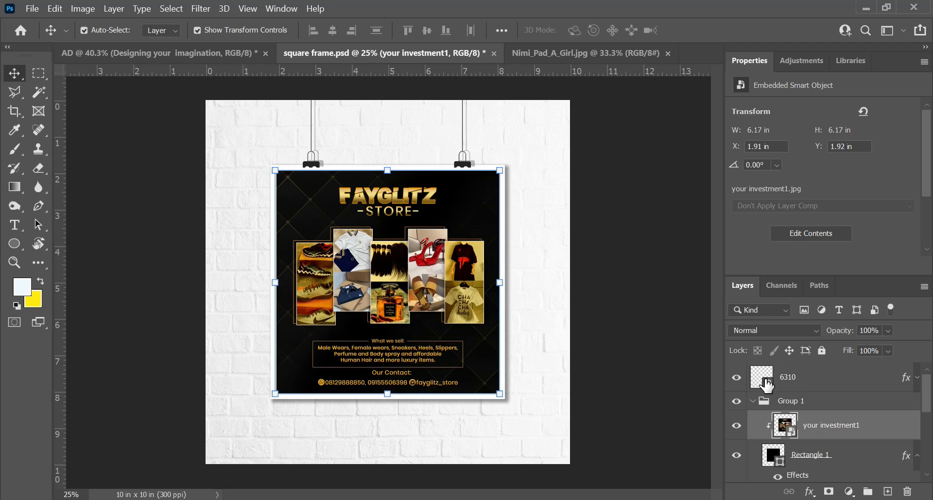
pyautogui.scroll(-8, 826, 425)
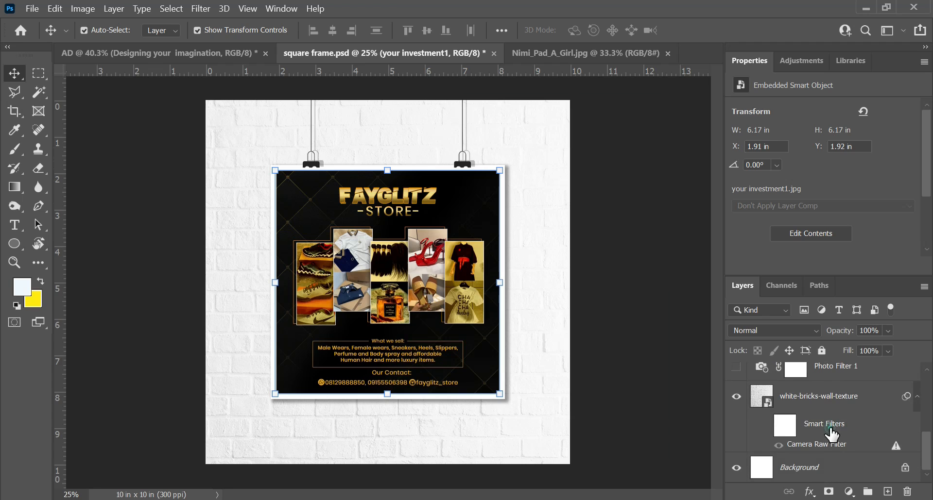
pyautogui.click(831, 434)
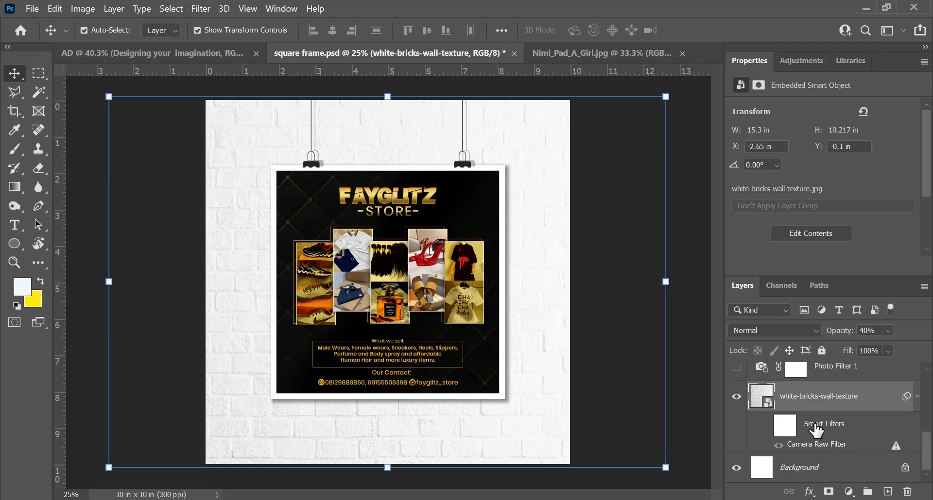
pyautogui.click(916, 397)
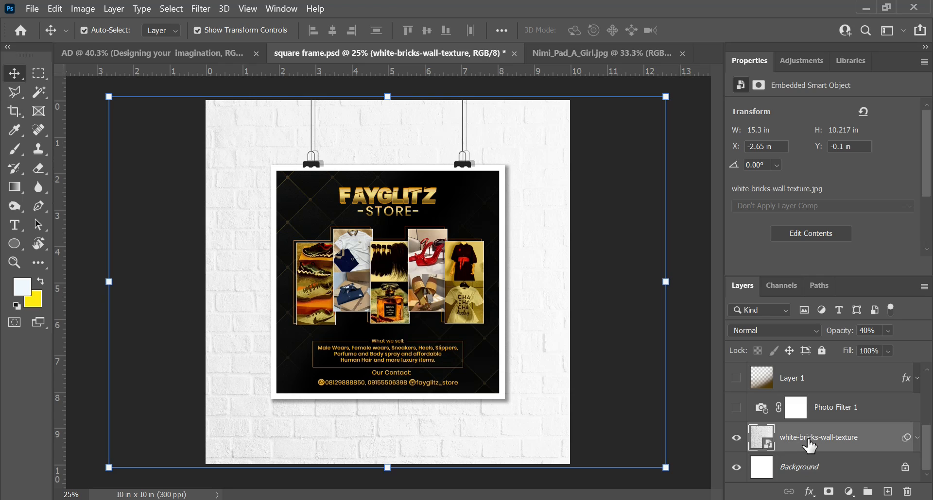
# Try to convert Layer 1 to a smart object.
pyautogui.scroll(2, 826, 446)
pyautogui.click(828, 443)
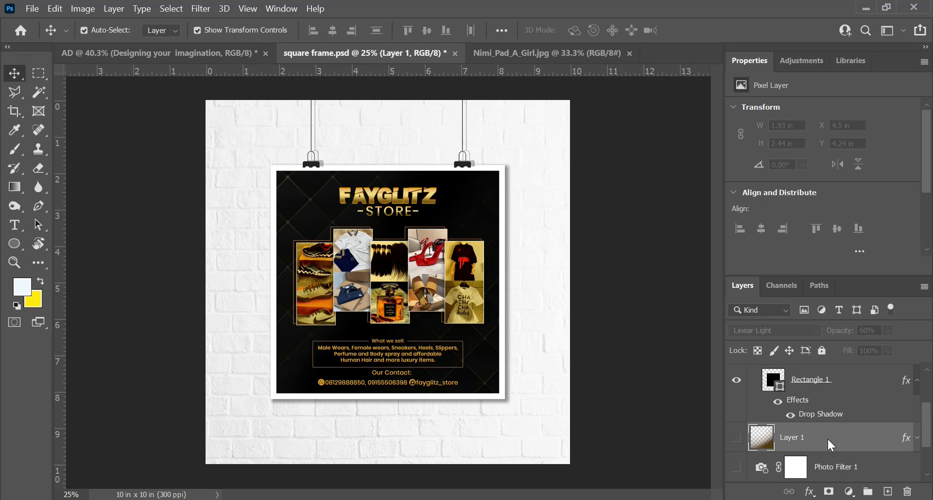
pyautogui.rightClick(841, 443)
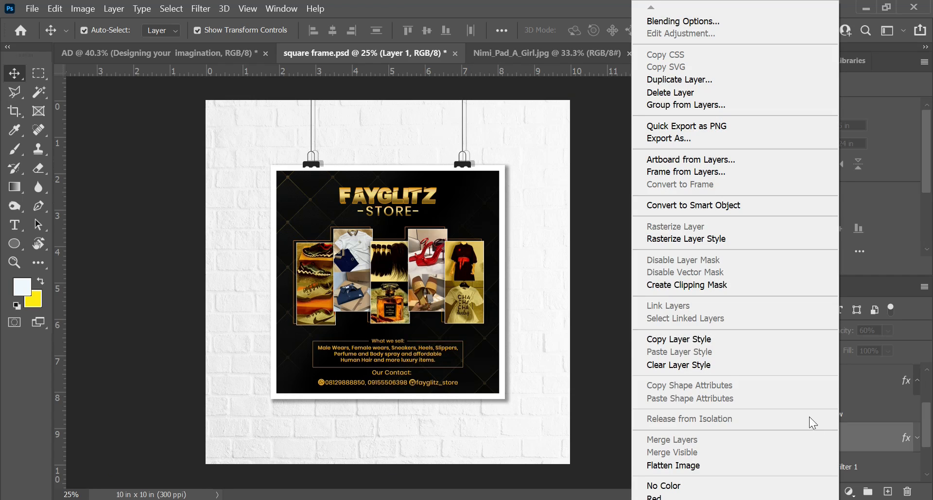
pyautogui.click(730, 206)
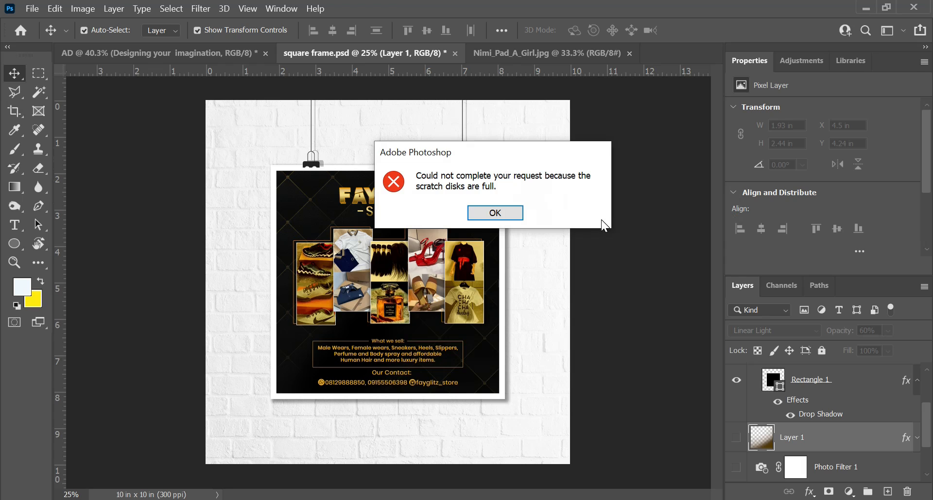
pyautogui.click(504, 213)
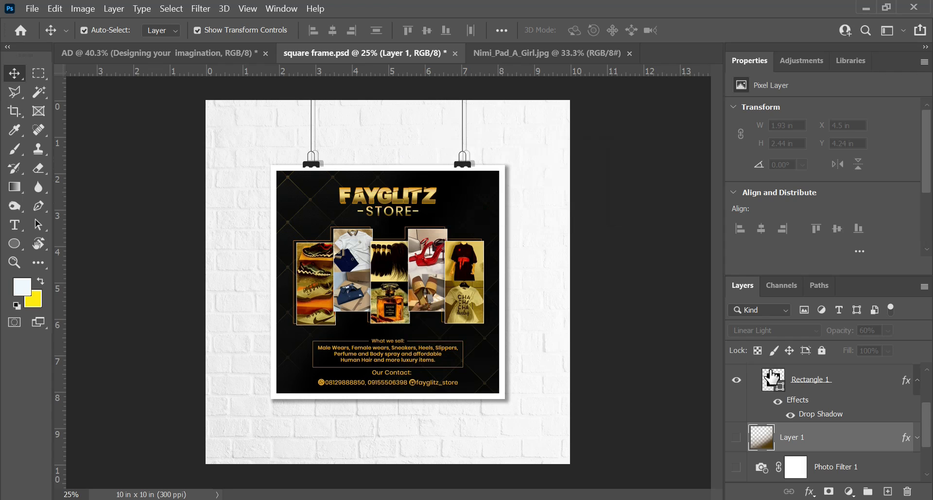
# Try to open the contents of the your investment1 smart object for editing.
pyautogui.scroll(2, 793, 395)
pyautogui.scroll(1, 796, 396)
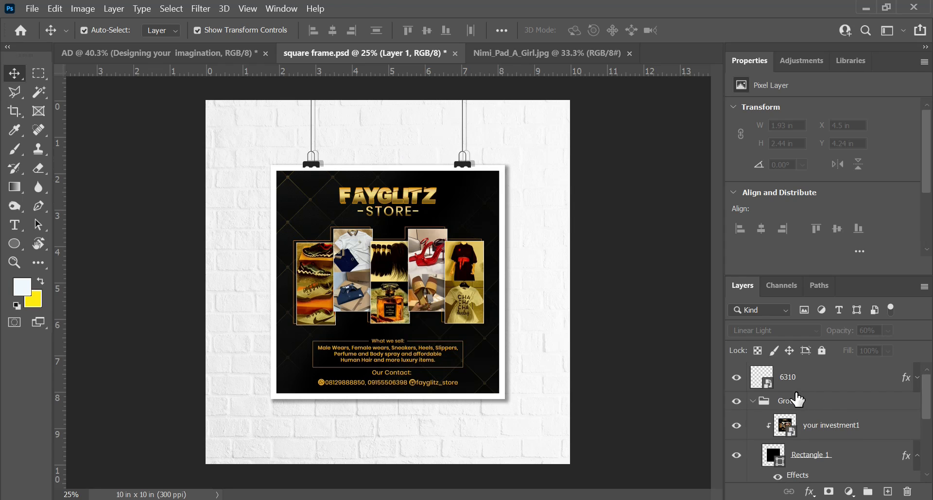
pyautogui.doubleClick(788, 427)
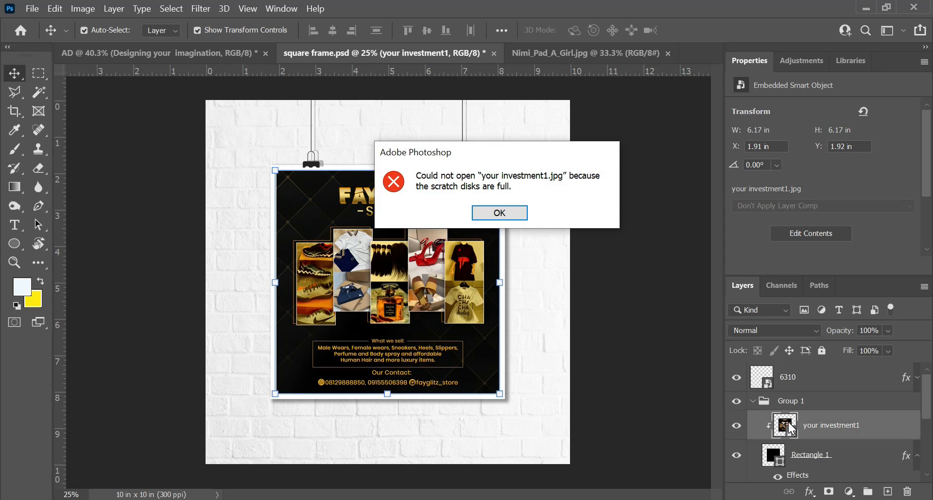
pyautogui.press('Return')
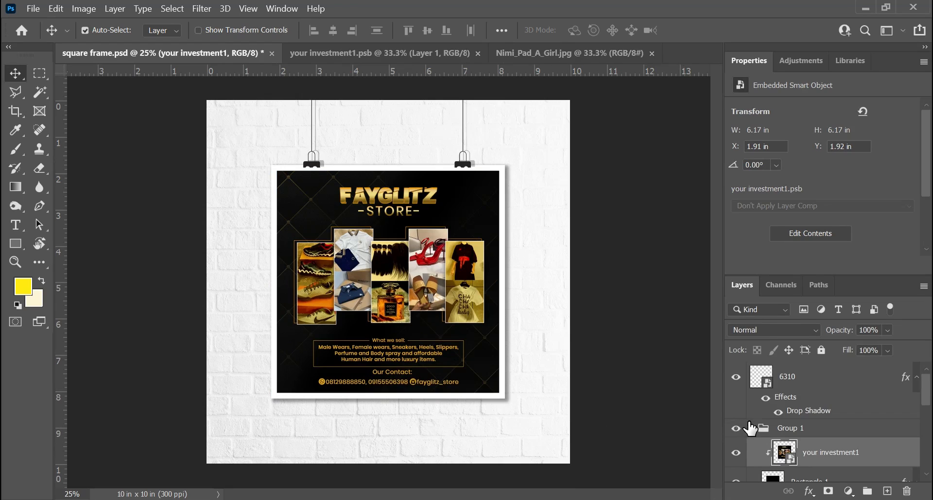
# Convert Layer 1 to a smart object, and undo the conversion and the layer selection.
pyautogui.scroll(-3, 756, 438)
pyautogui.scroll(1, 775, 442)
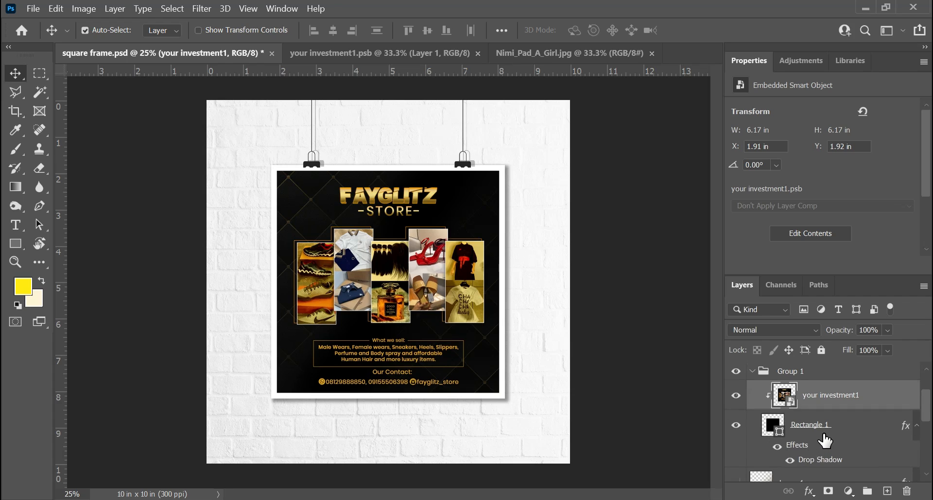
pyautogui.scroll(-2, 810, 441)
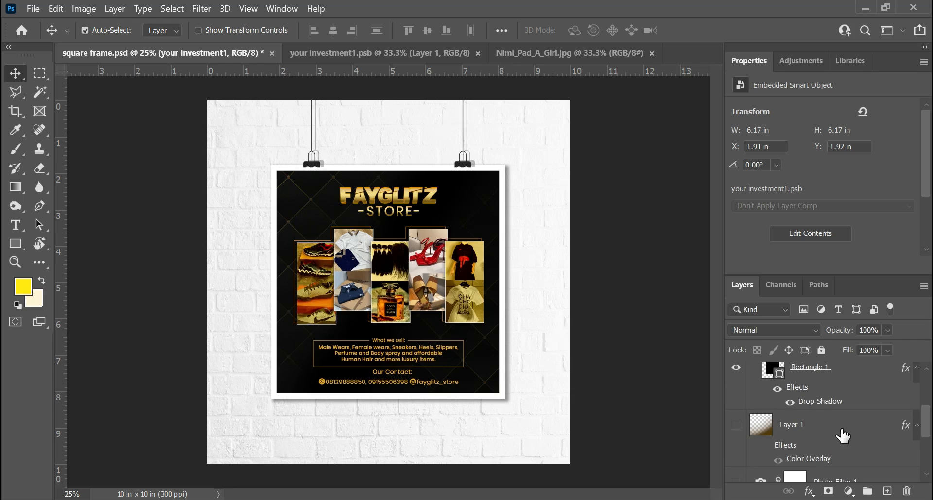
pyautogui.click(818, 434)
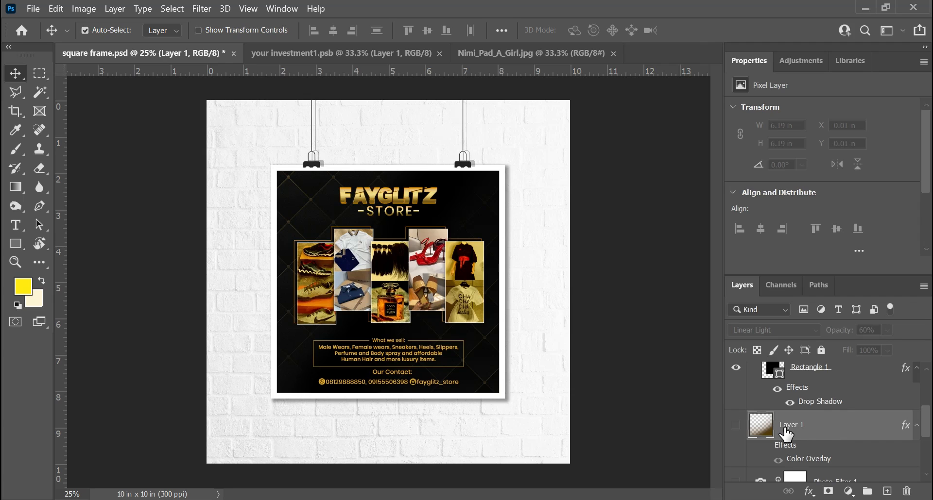
pyautogui.rightClick(806, 424)
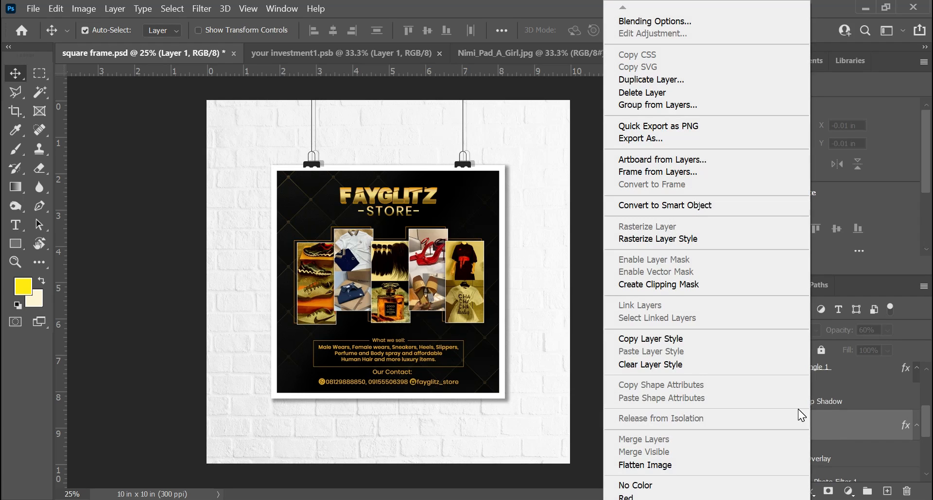
pyautogui.click(674, 207)
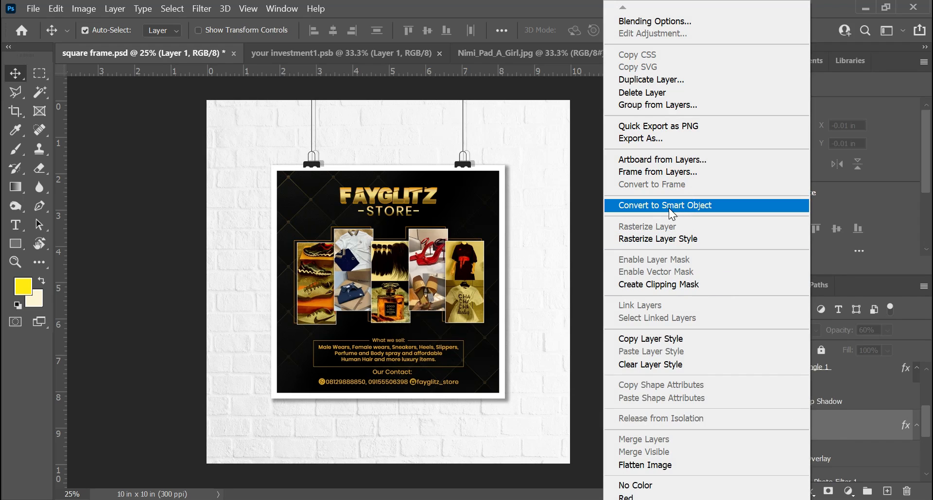
pyautogui.click(669, 206)
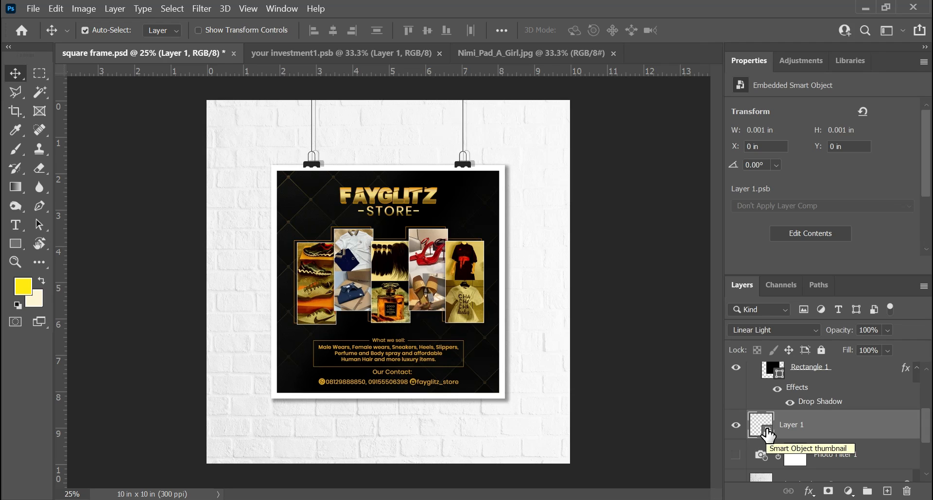
pyautogui.hotkey('ctrl', 'z')
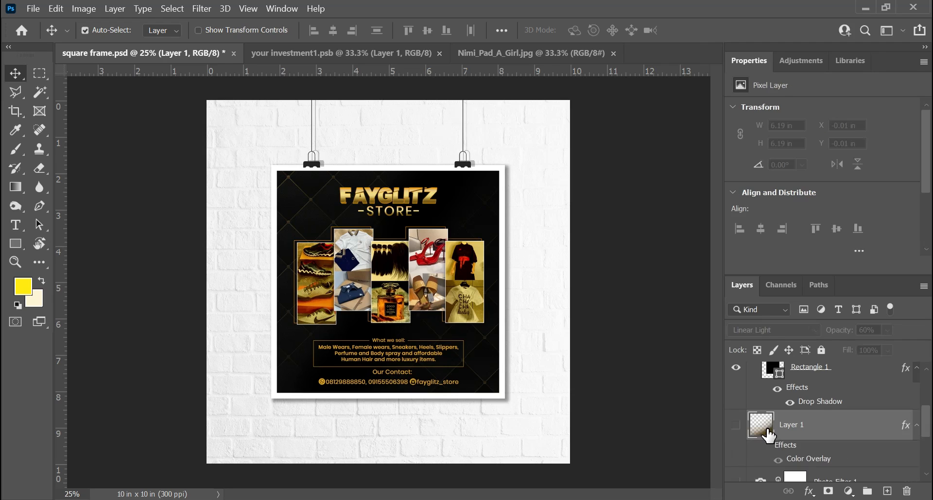
pyautogui.hotkey('ctrl', 'z')
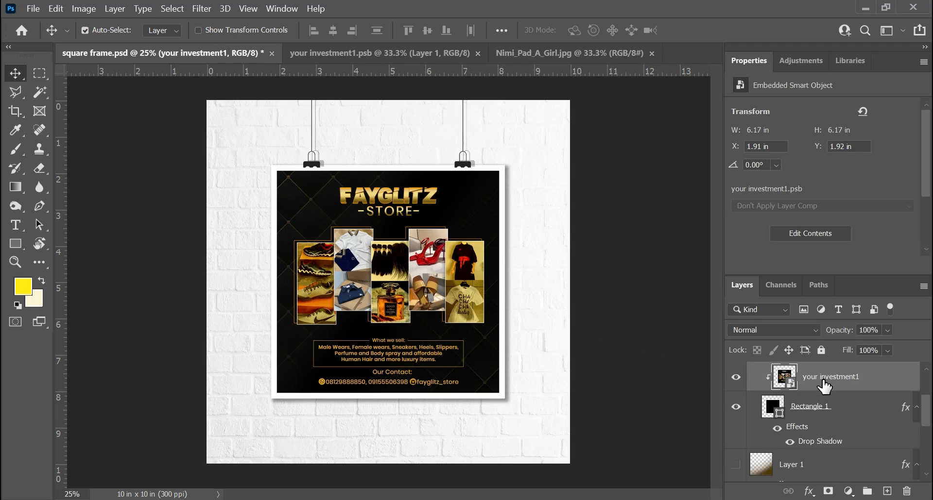
# Open the contents of the your investment1 smart object in its own document.
pyautogui.doubleClick(783, 382)
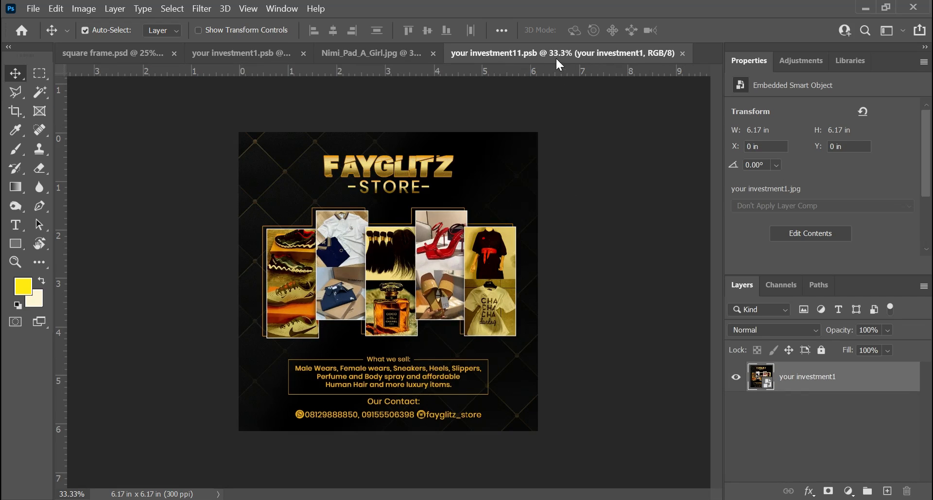
# Copy the Cycle Care flyer image into the your investment11.psb document and position it against the canvas's upper-left corner.
pyautogui.click(369, 52)
pyautogui.moveTo(408, 54); pyautogui.dragTo(605, 223)
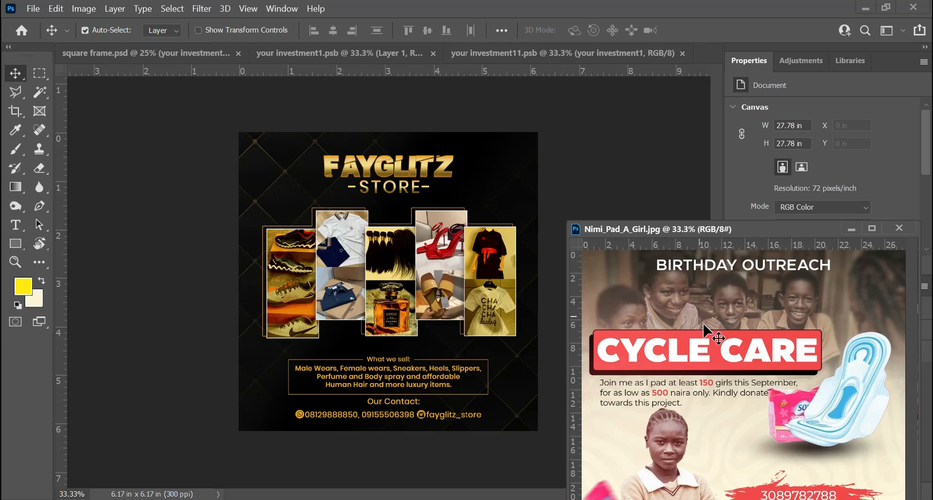
pyautogui.moveTo(745, 235); pyautogui.dragTo(741, 123)
pyautogui.moveTo(789, 277); pyautogui.dragTo(340, 290)
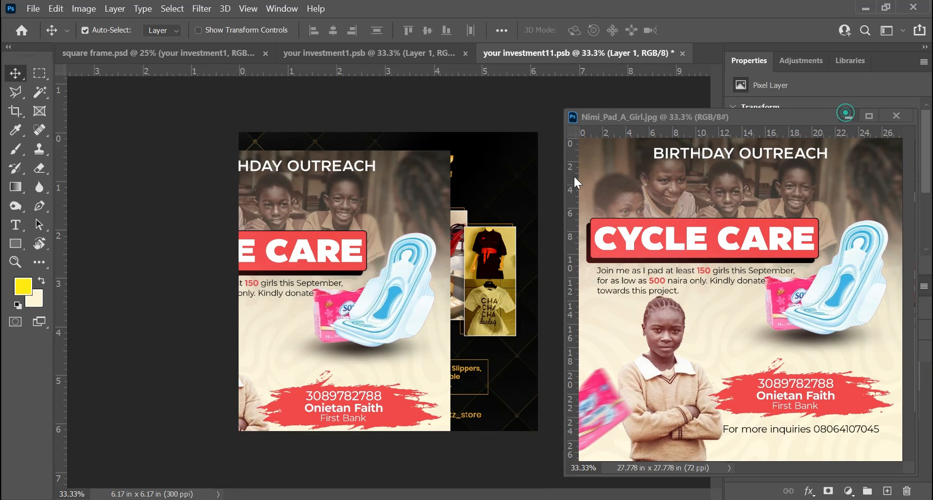
pyautogui.moveTo(301, 258); pyautogui.dragTo(412, 238)
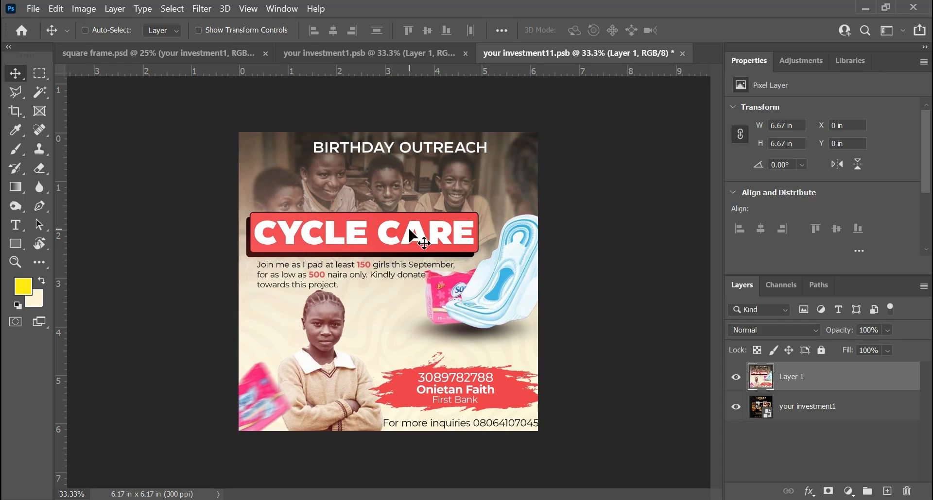
# Scale the Cycle Care flyer layer proportionally to about 6.2 in square so it fits the canvas.
pyautogui.hotkey('ctrl', 't')
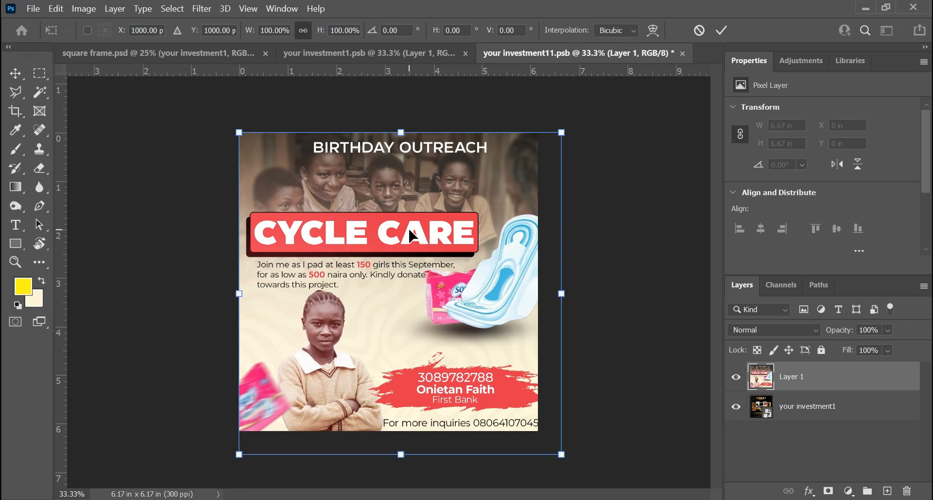
pyautogui.moveTo(565, 459); pyautogui.dragTo(547, 428)
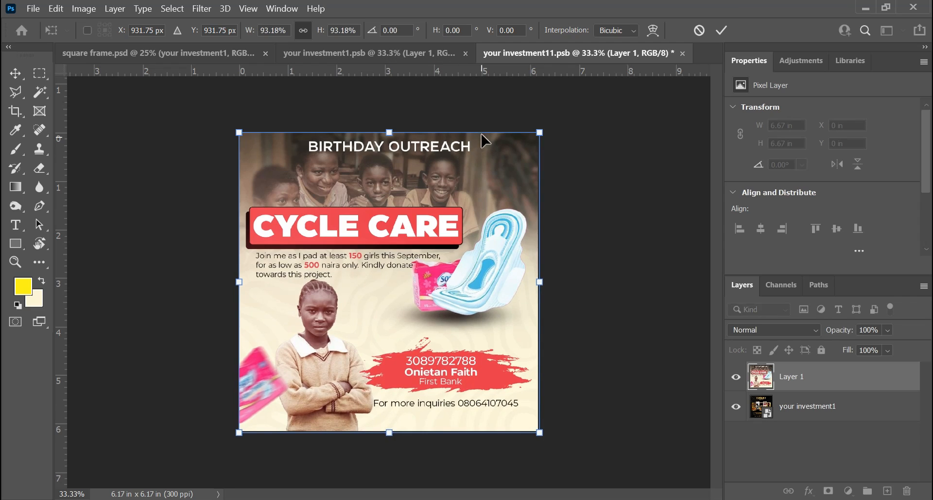
pyautogui.moveTo(539, 132); pyautogui.dragTo(538, 132)
pyautogui.press('Return')
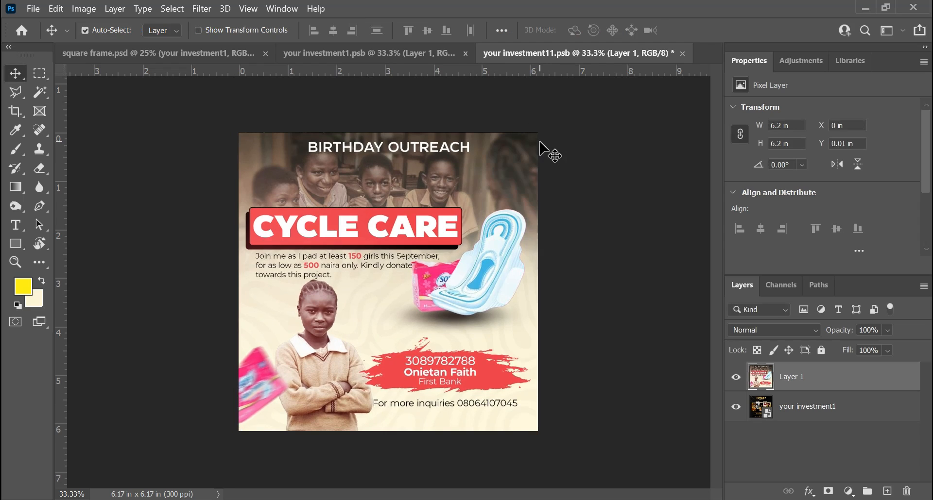
# Center the flyer layer horizontally and vertically on the whole canvas, and clear the selection.
pyautogui.hotkey('ctrl', 'a')
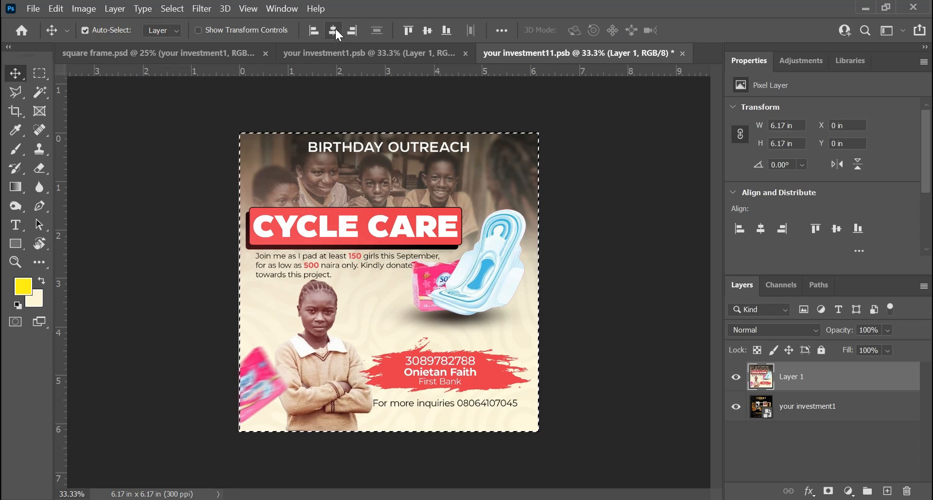
pyautogui.click(427, 31)
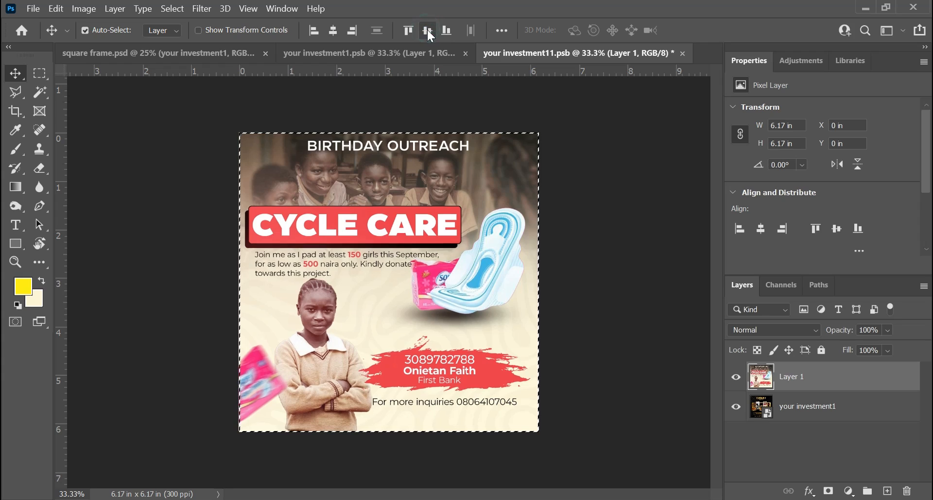
pyautogui.hotkey('ctrl', 'd')
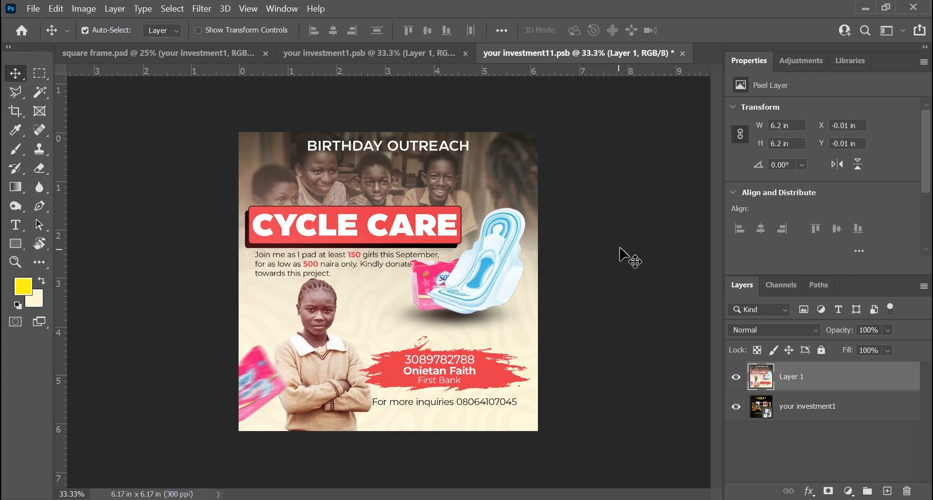
# Save the edited smart object contents and return to square frame.psd to view the new flyer in the mockup.
pyautogui.hotkey('ctrl', 's')
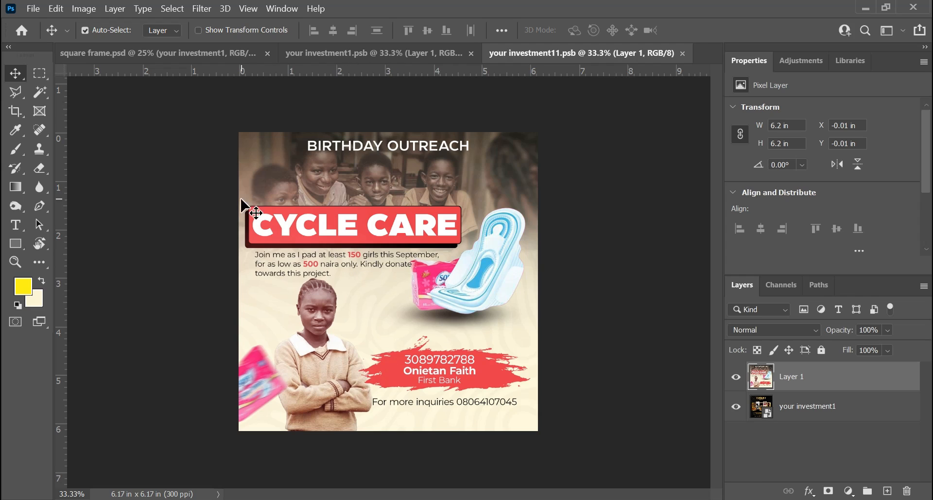
pyautogui.click(122, 54)
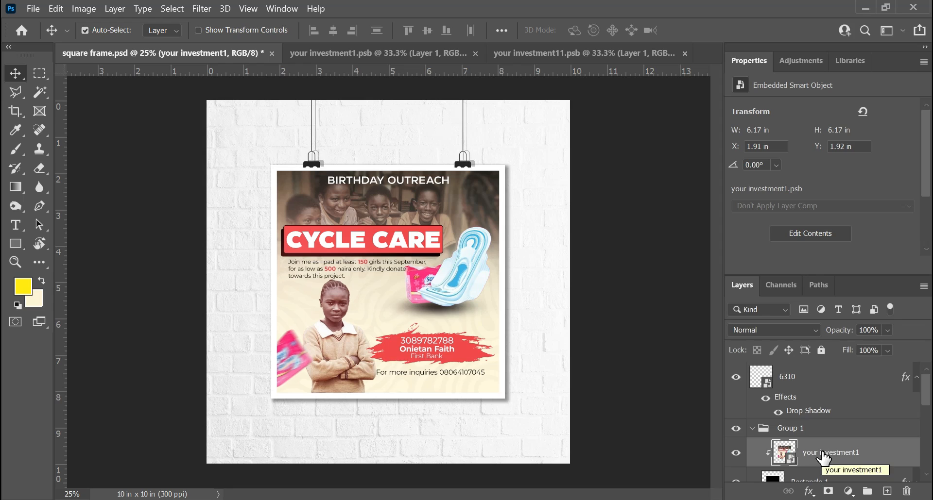
pyautogui.scroll(-2, 825, 459)
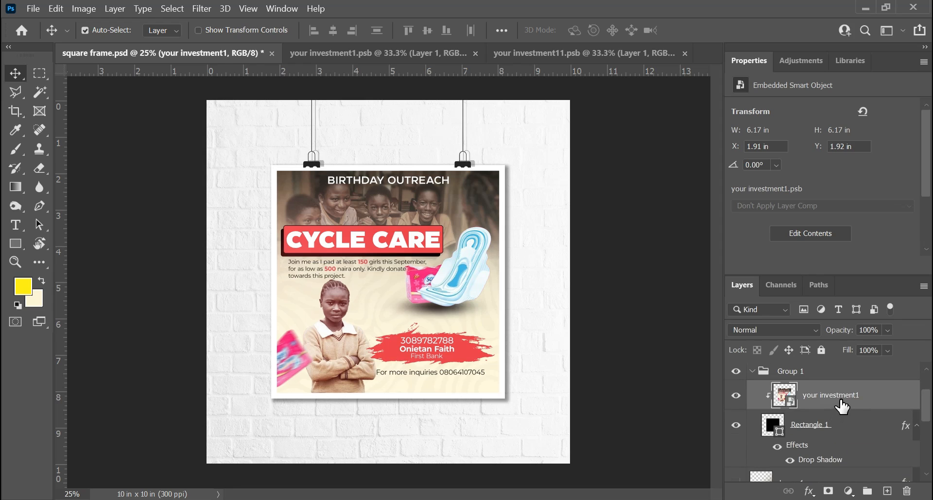